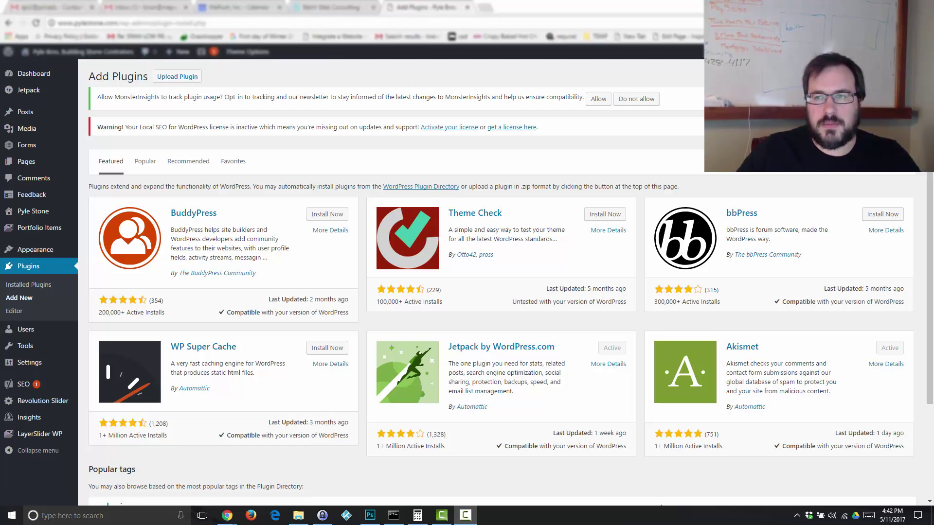
Search for 'better search replace', then install and activate the Better Search Replace plugin
click(19, 298)
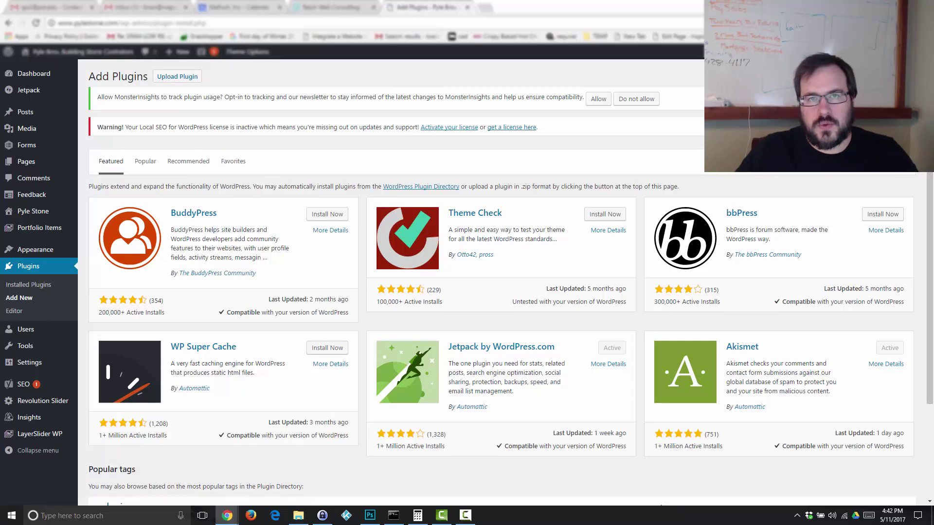
text(b)
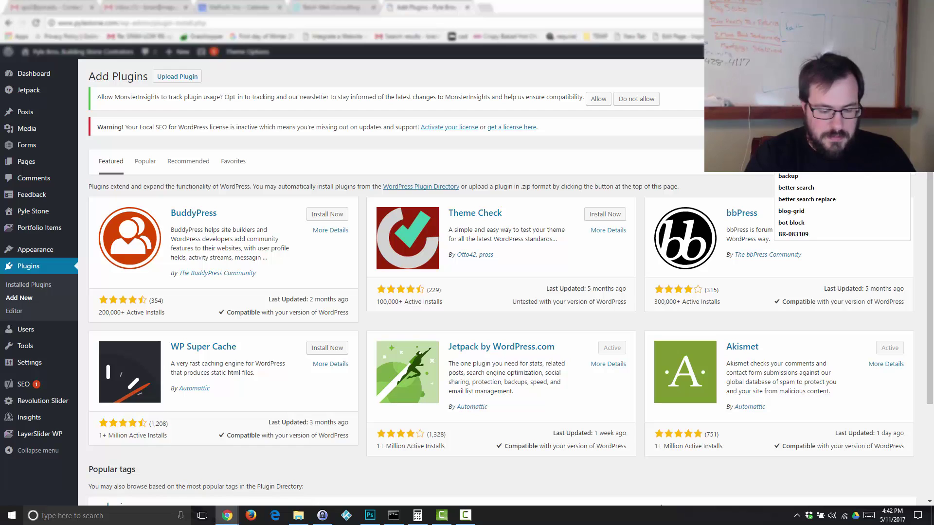
text(eh)
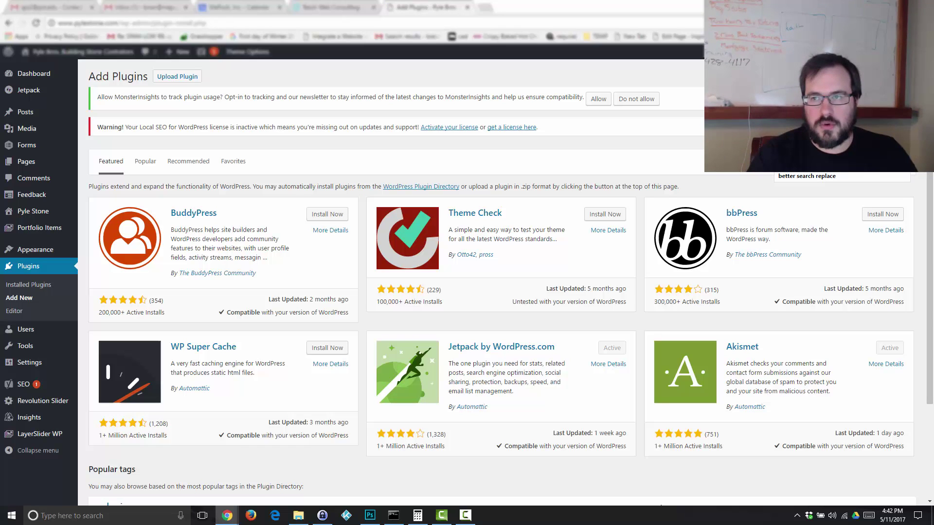
key(Return)
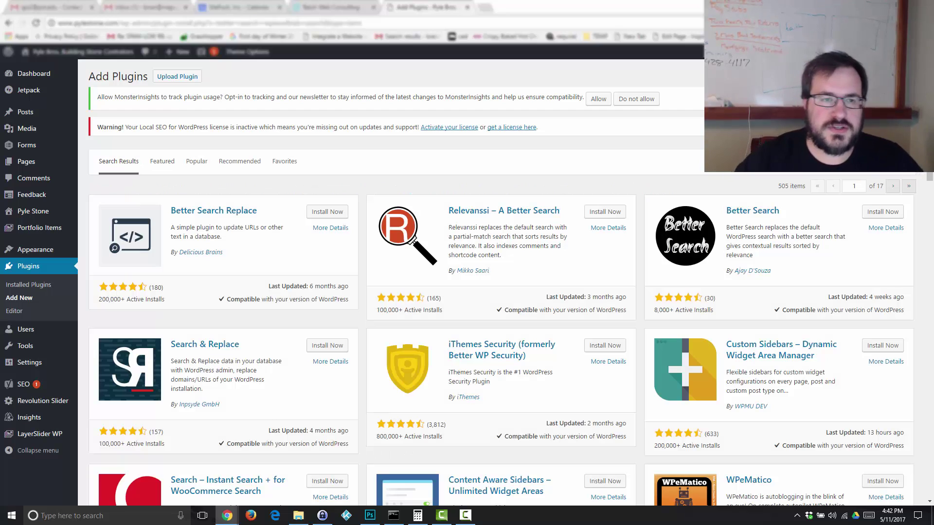
click(329, 213)
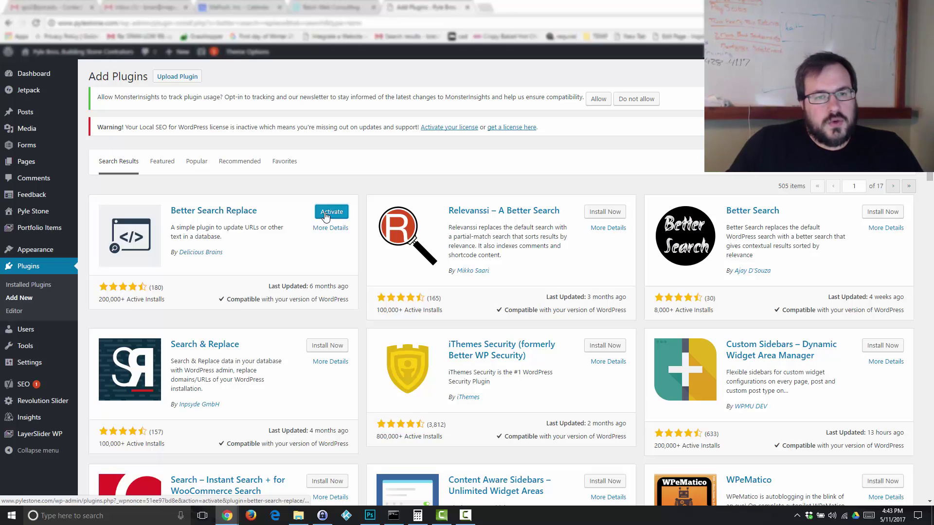
click(321, 216)
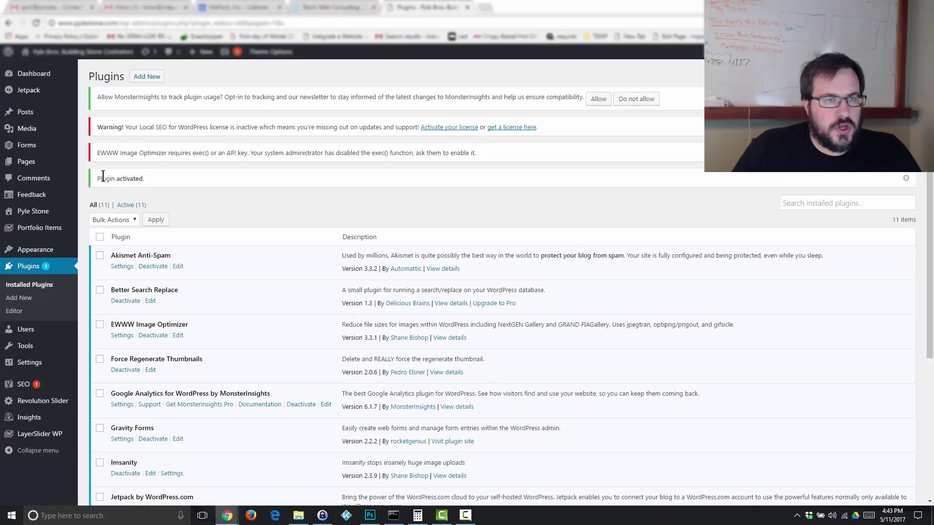
mouse_move(25, 346)
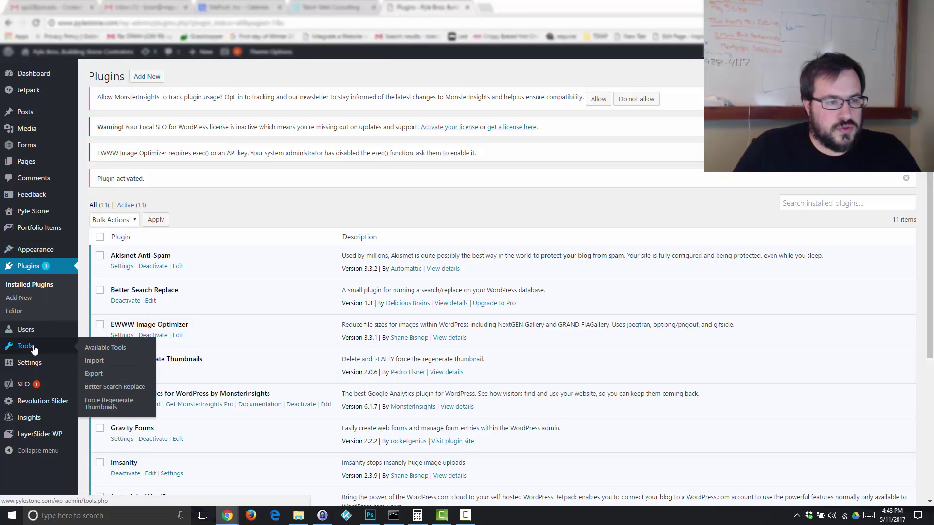
In Better Search Replace, search 'masony', replace with 'masonry', and select all tables
click(119, 388)
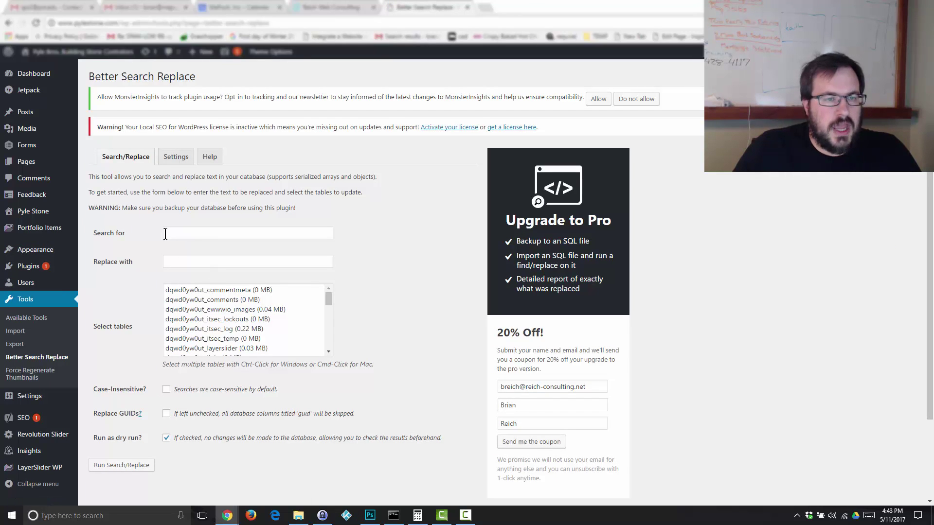
click(193, 233)
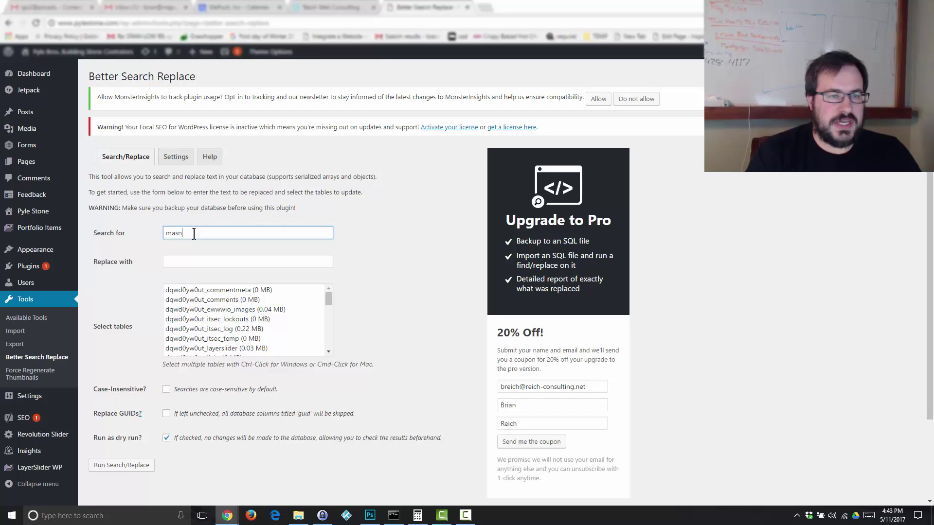
text(ny)
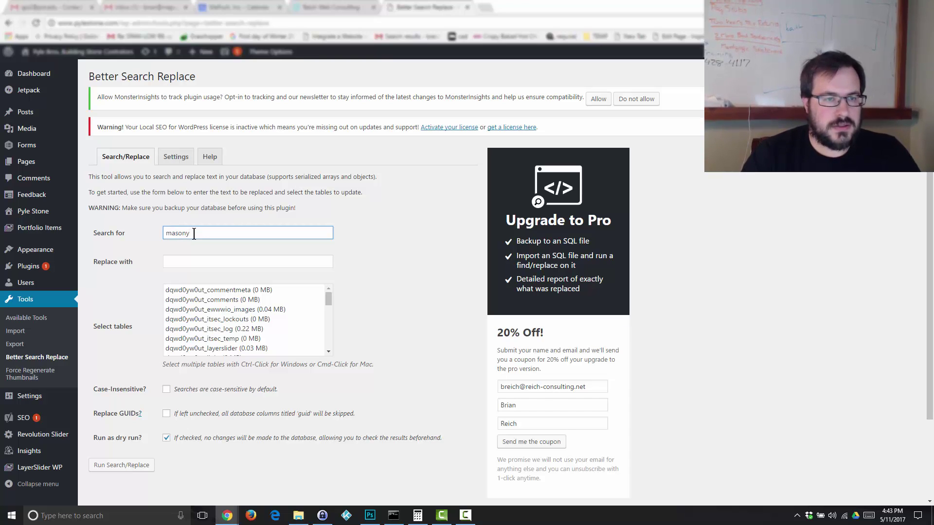
key(Tab)
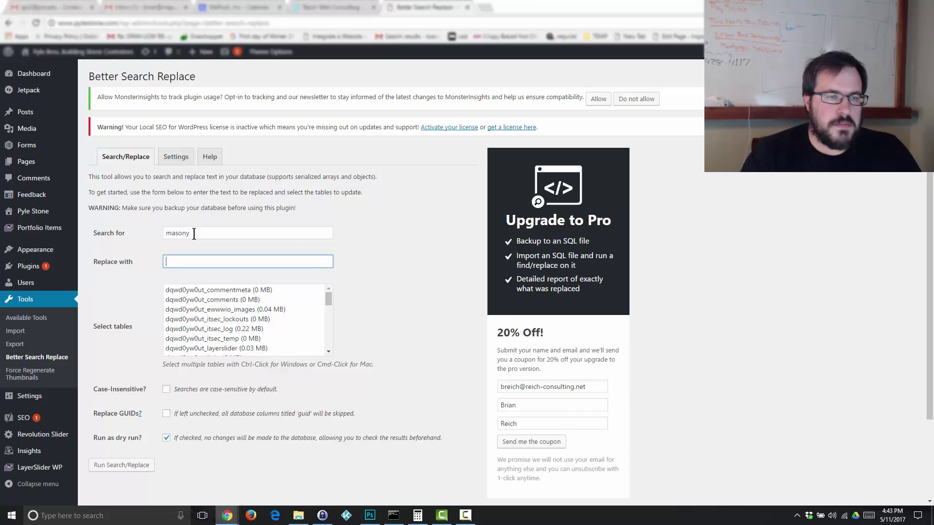
text(masonry)
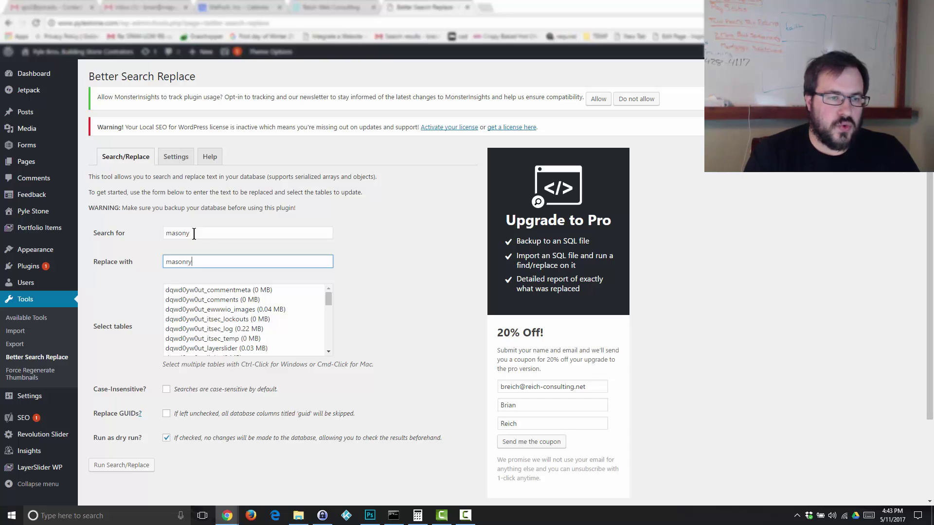
click(264, 309)
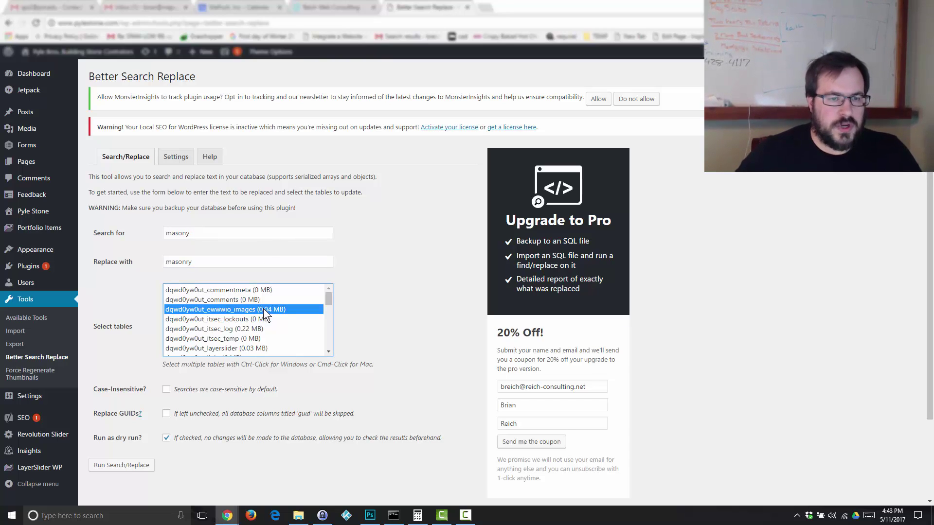
key(ctrl+a)
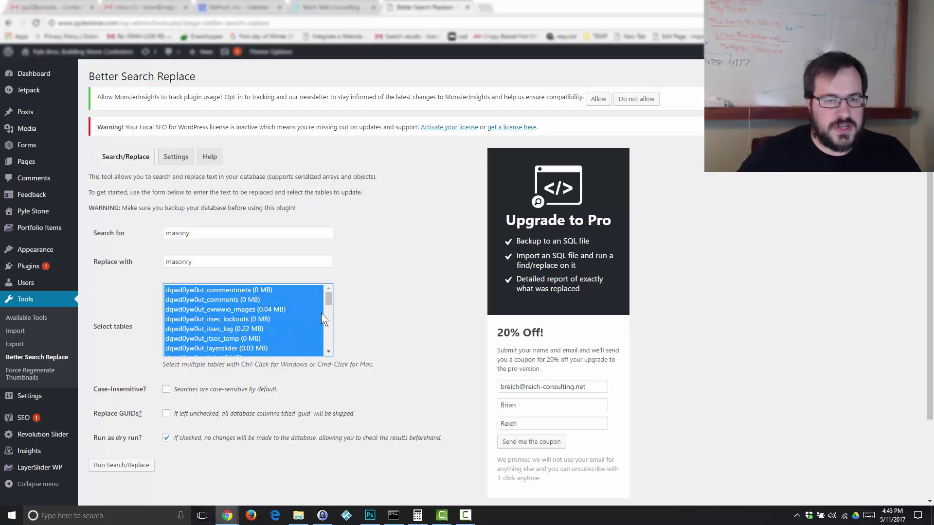
drag(329, 300, 326, 291)
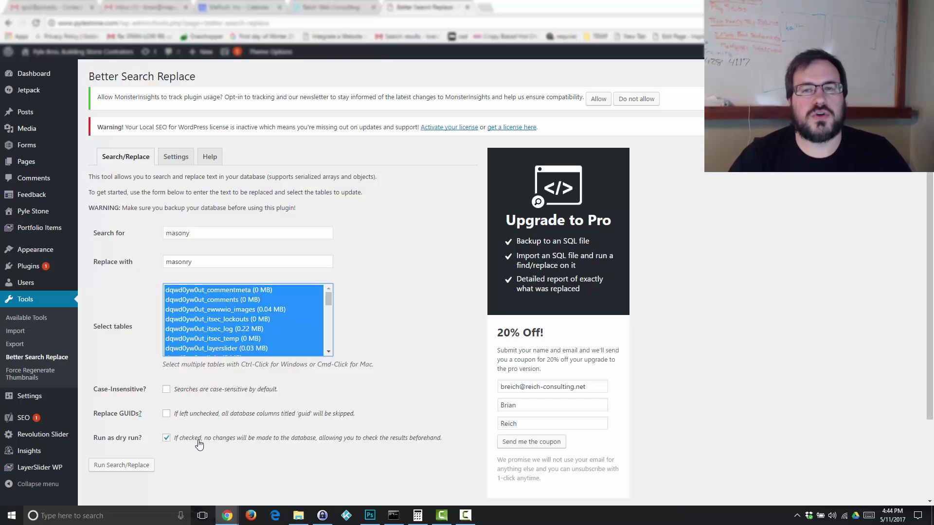
Run a dry run of the masony-to-masonry replacement across all tables
click(139, 465)
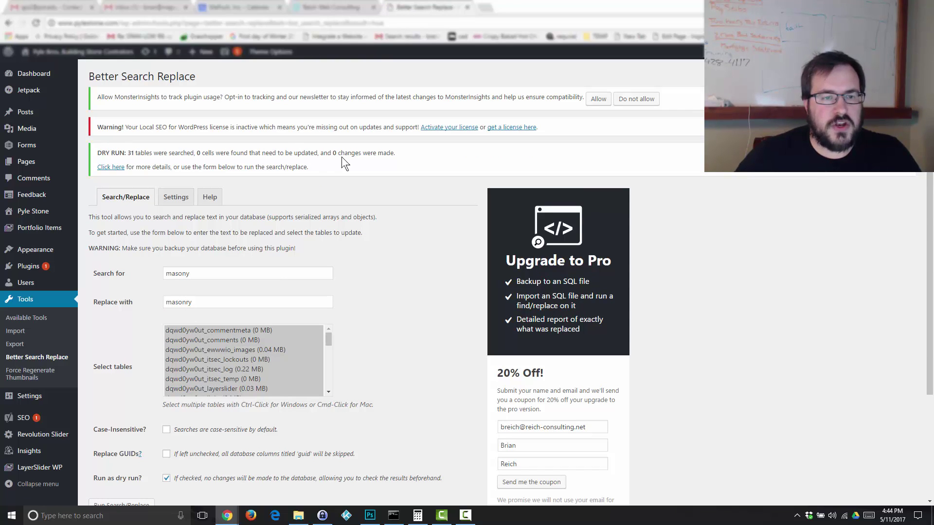
Change the terms to capitalised 'Masony' and 'Masonry'
click(171, 273)
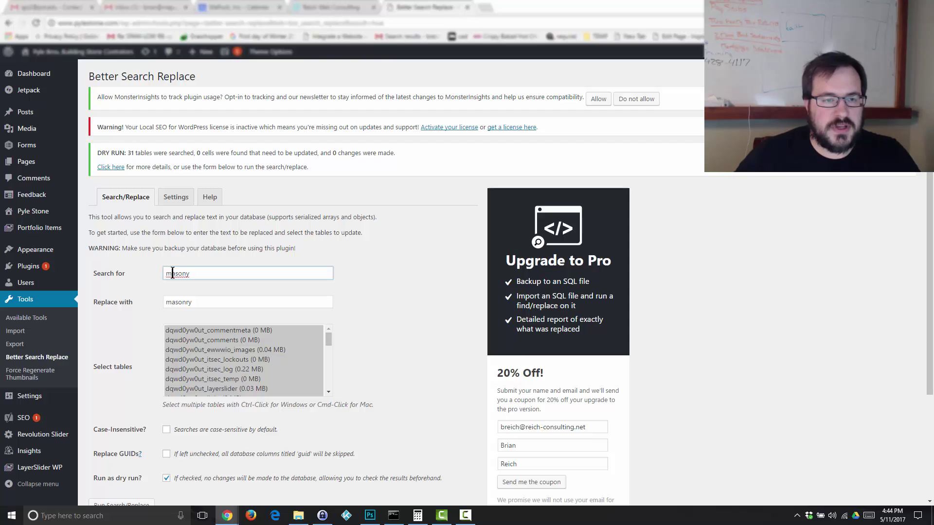
key(shift+Home)
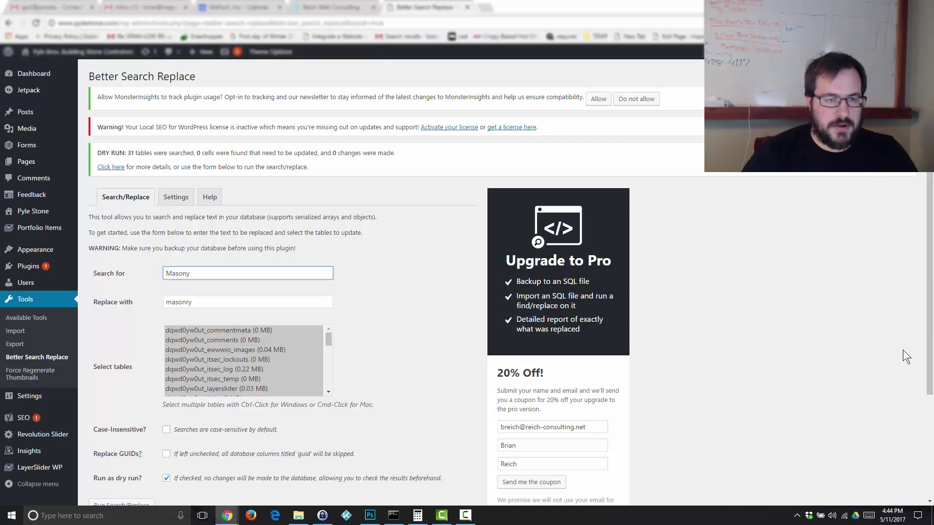
key(Tab)
key(Home)
key(Delete)
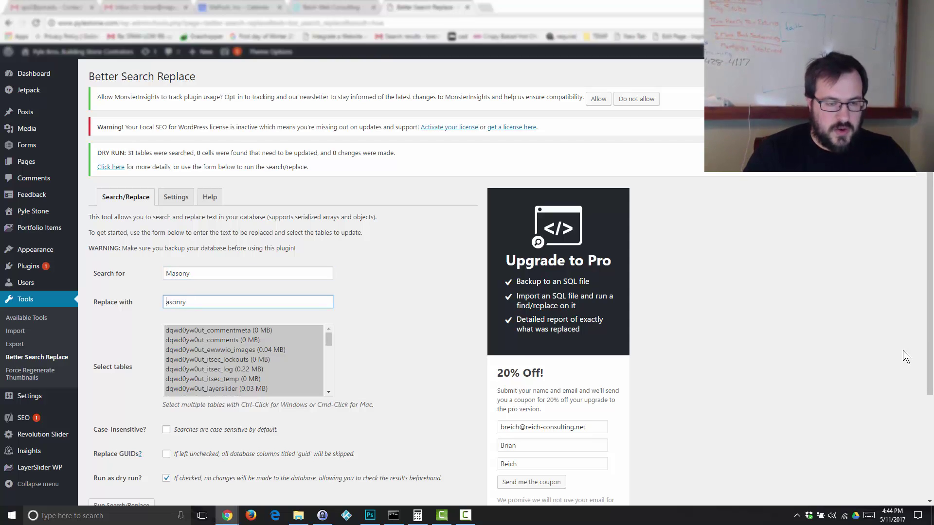
text(M)
scroll(315, 380, down, 5)
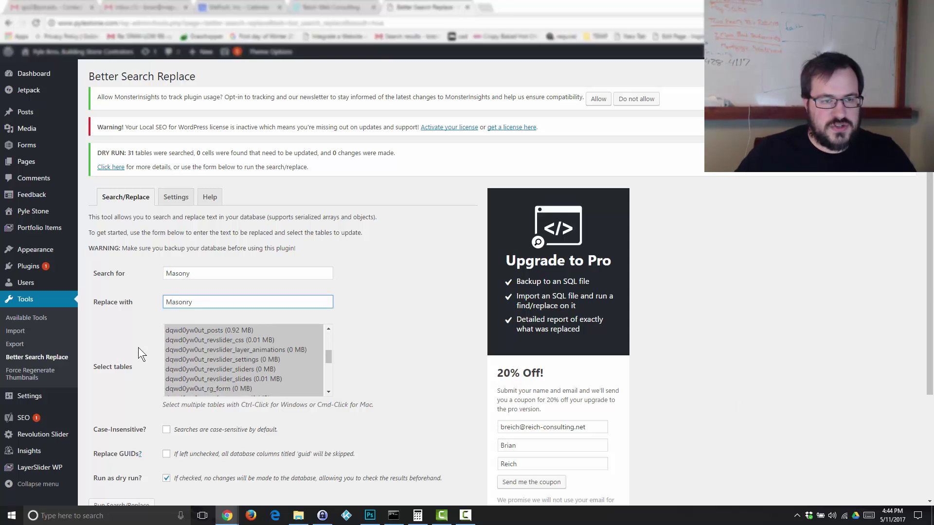
scroll(126, 379, down, 1)
Rerun the dry run with the capitalised terms and review the cells found
click(123, 458)
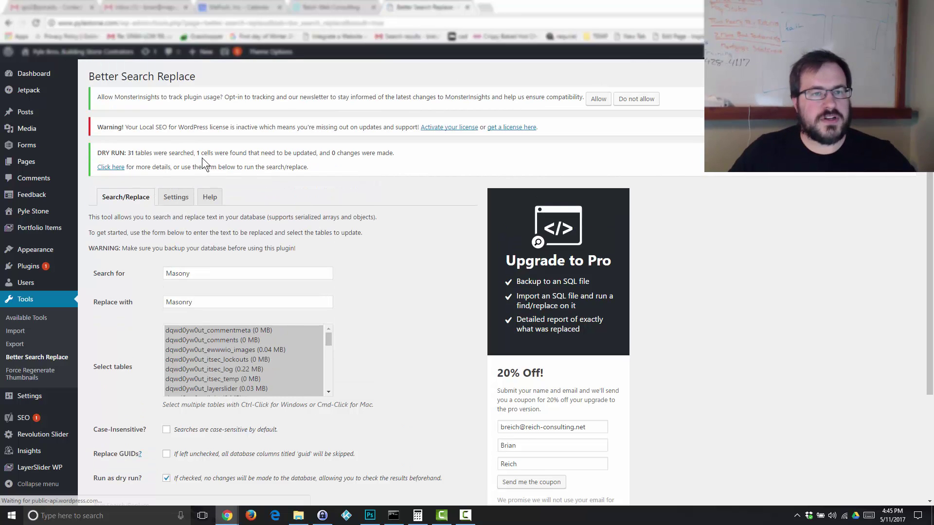
drag(184, 153, 313, 157)
click(312, 161)
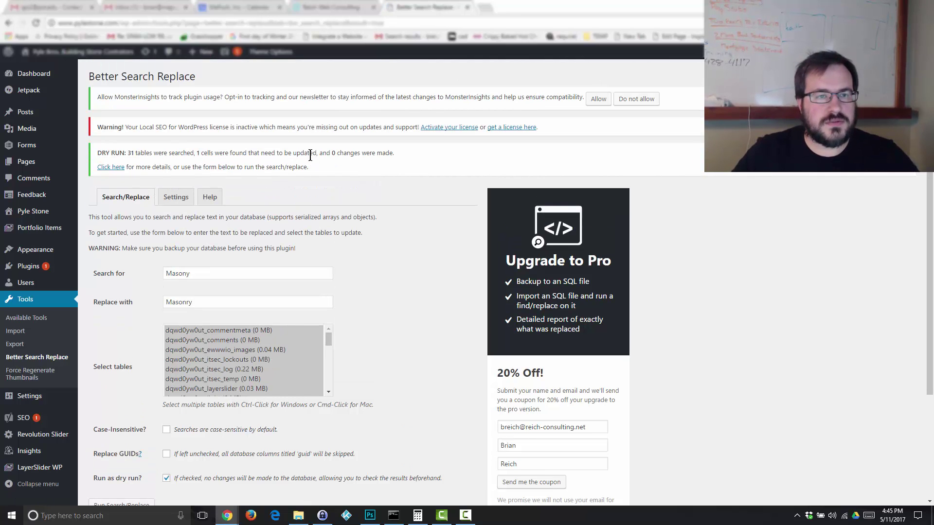
Run the live replacement with dry run off, changing 1 cell across 31 tables
click(167, 481)
scroll(150, 484, down, 2)
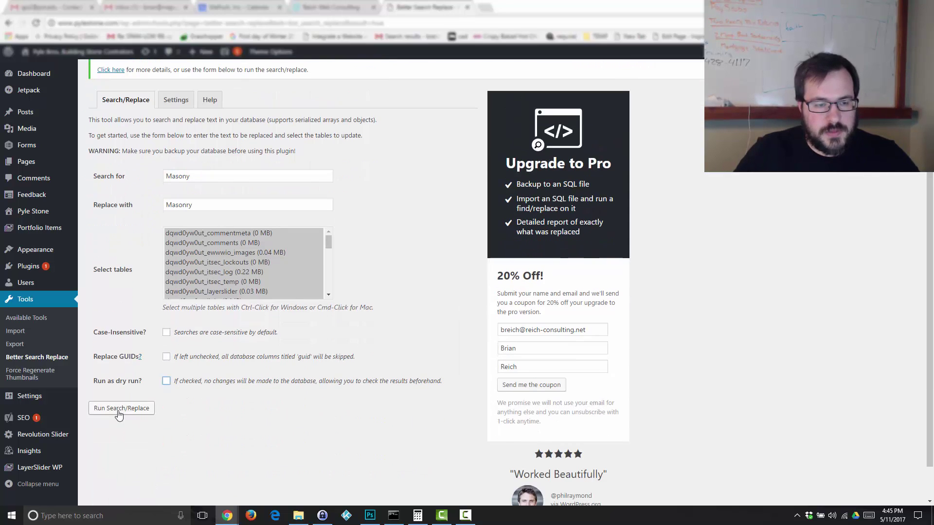
click(119, 410)
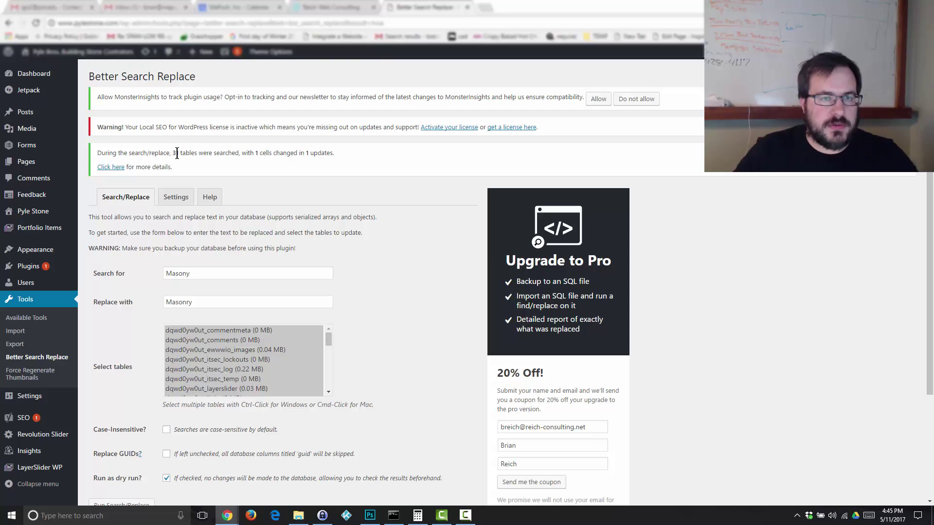
drag(160, 153, 338, 153)
click(286, 154)
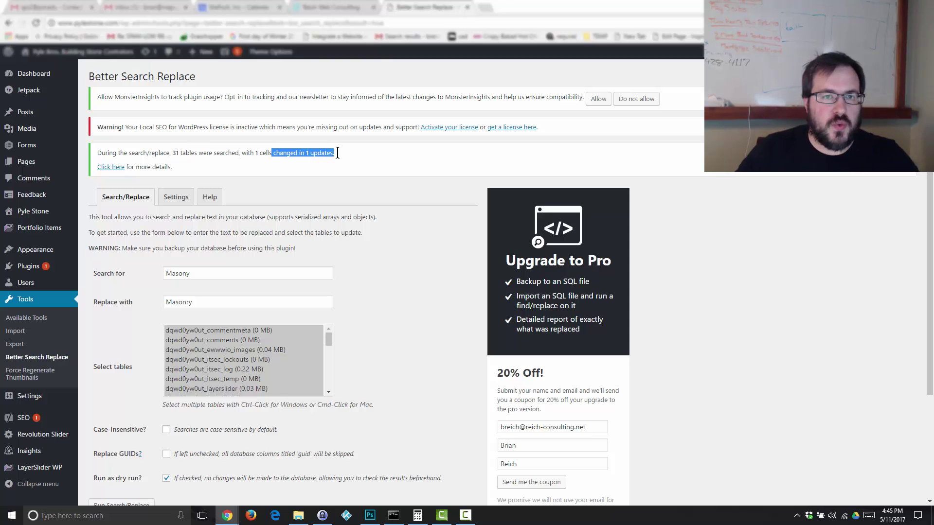
click(382, 155)
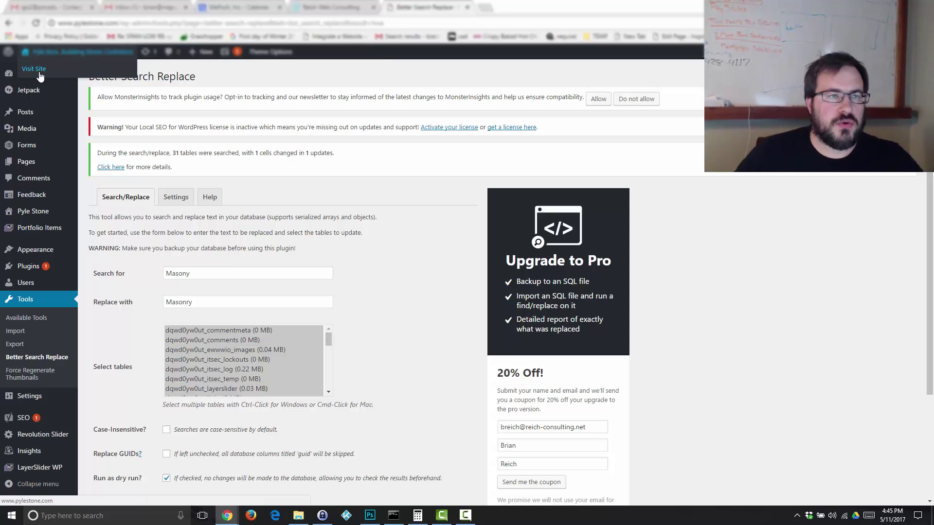
Visit the public Pyle Bros. Building Stone Contractors site from the admin bar
click(39, 72)
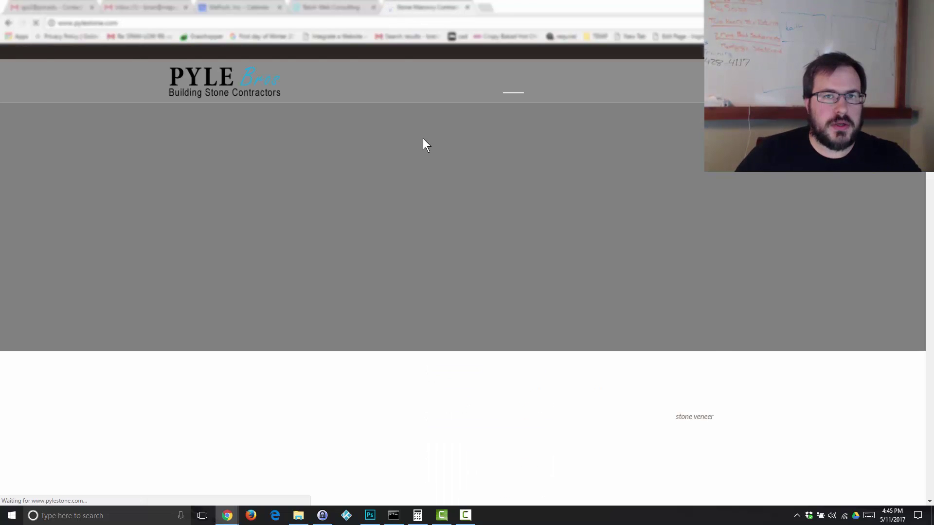